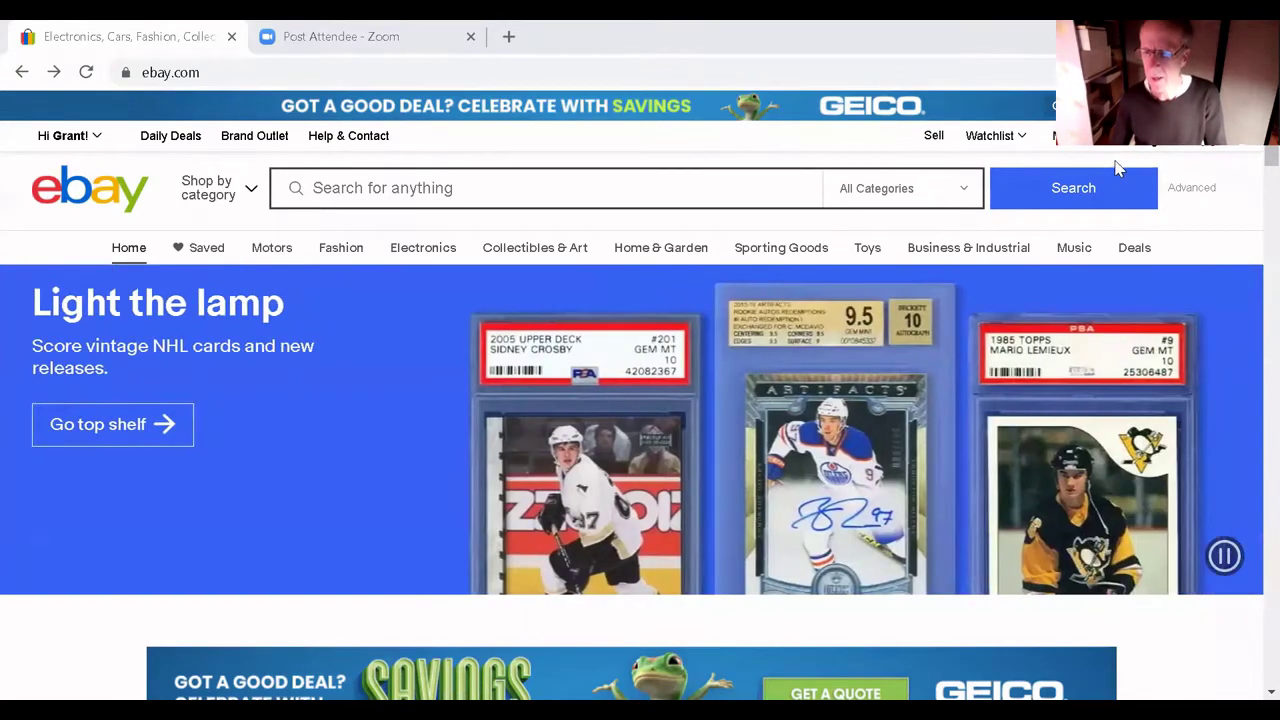
Open the seller account's list of active listings in Seller Hub.
mouse_move(1112, 150)
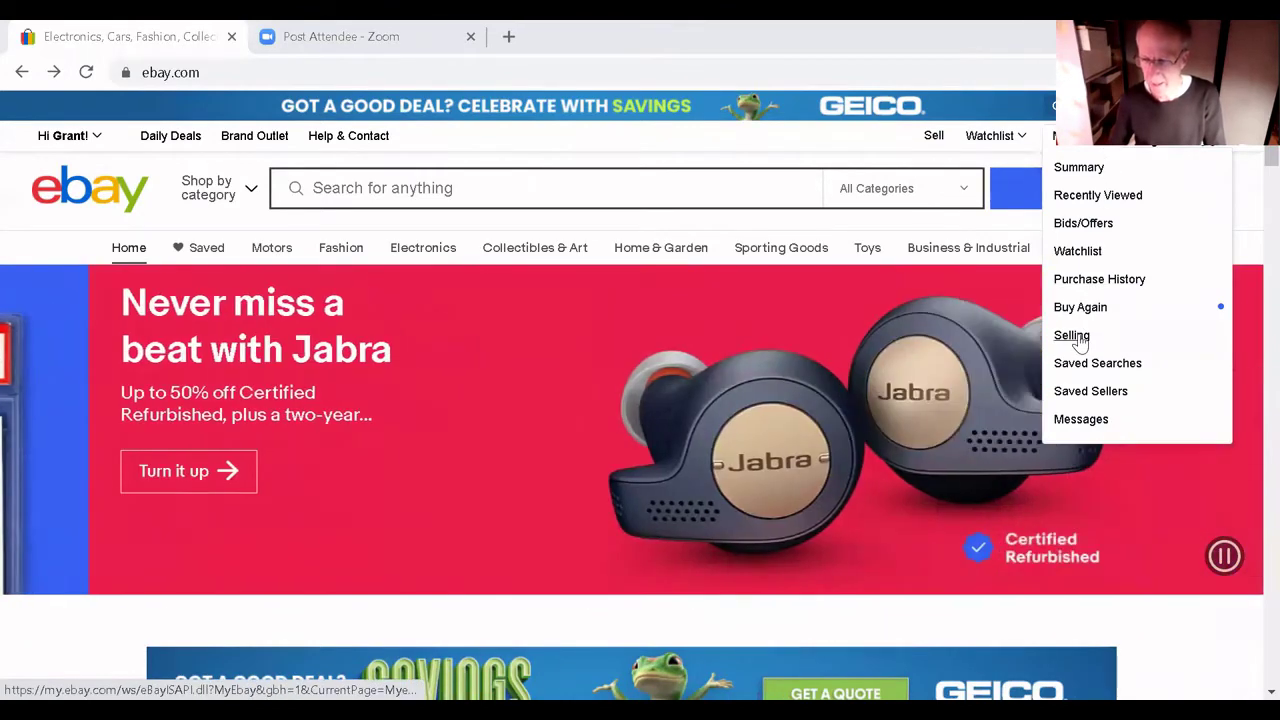
left_click(1074, 336)
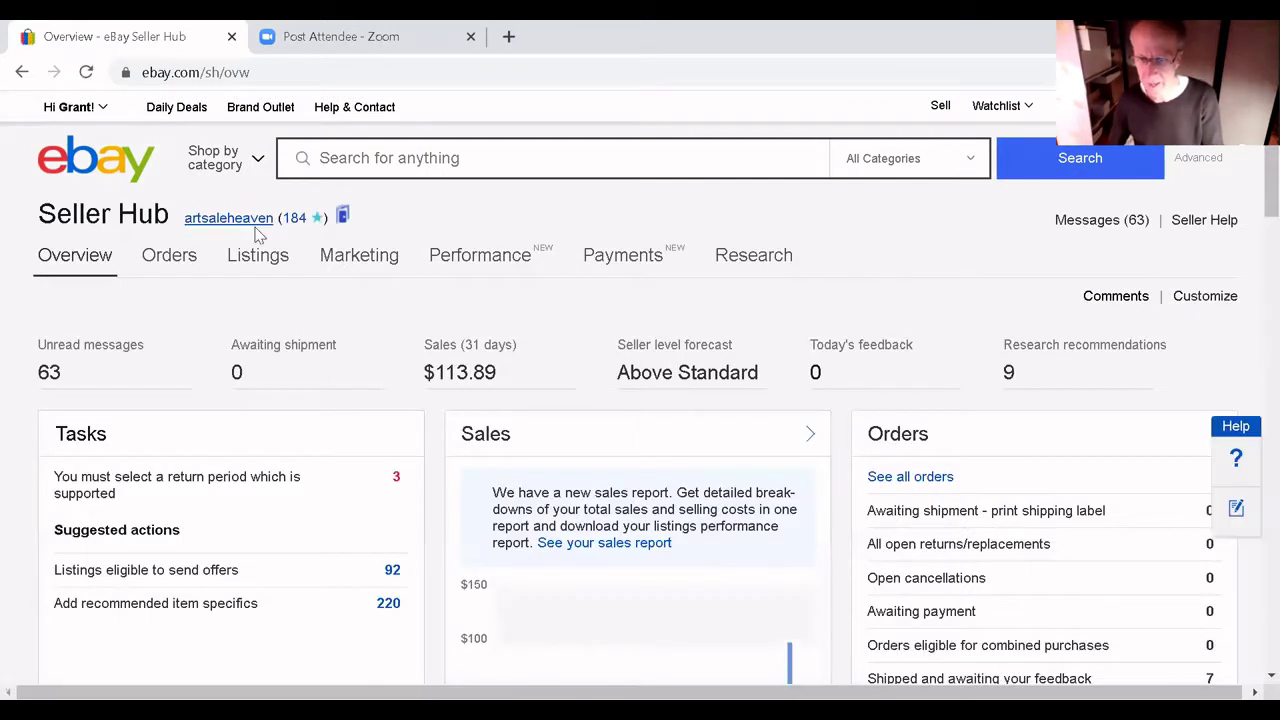
mouse_move(268, 263)
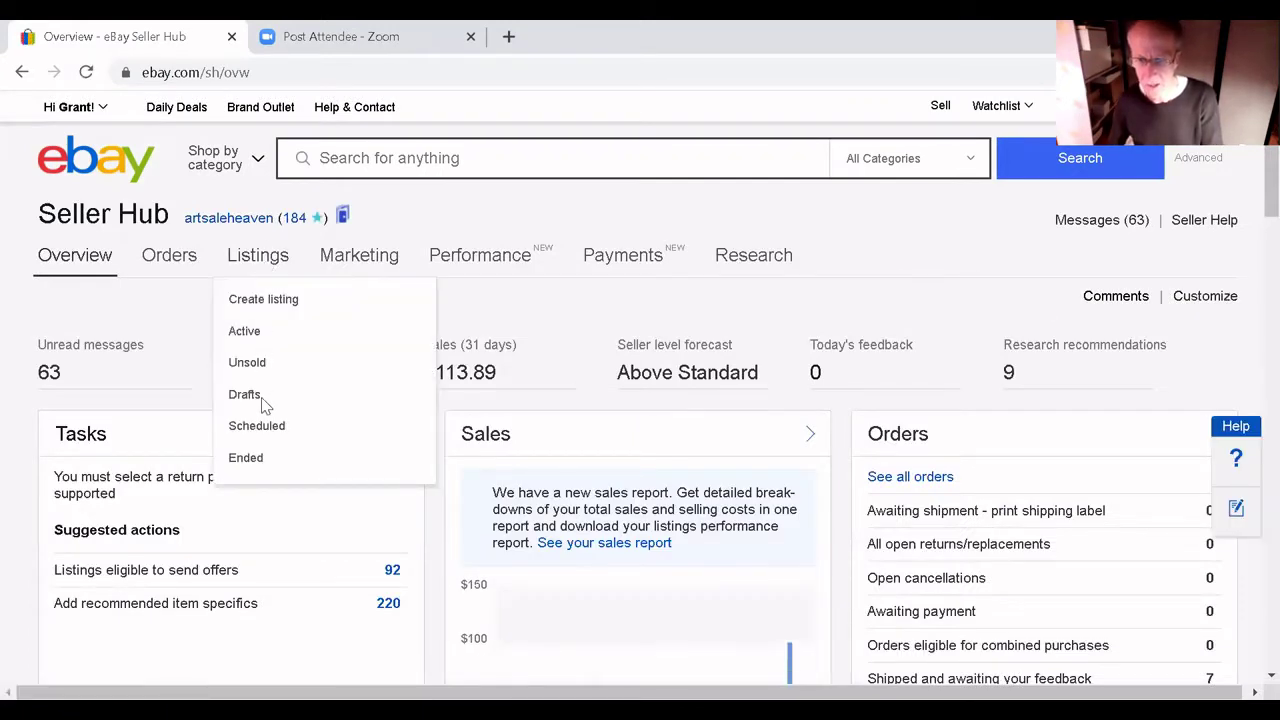
left_click(243, 334)
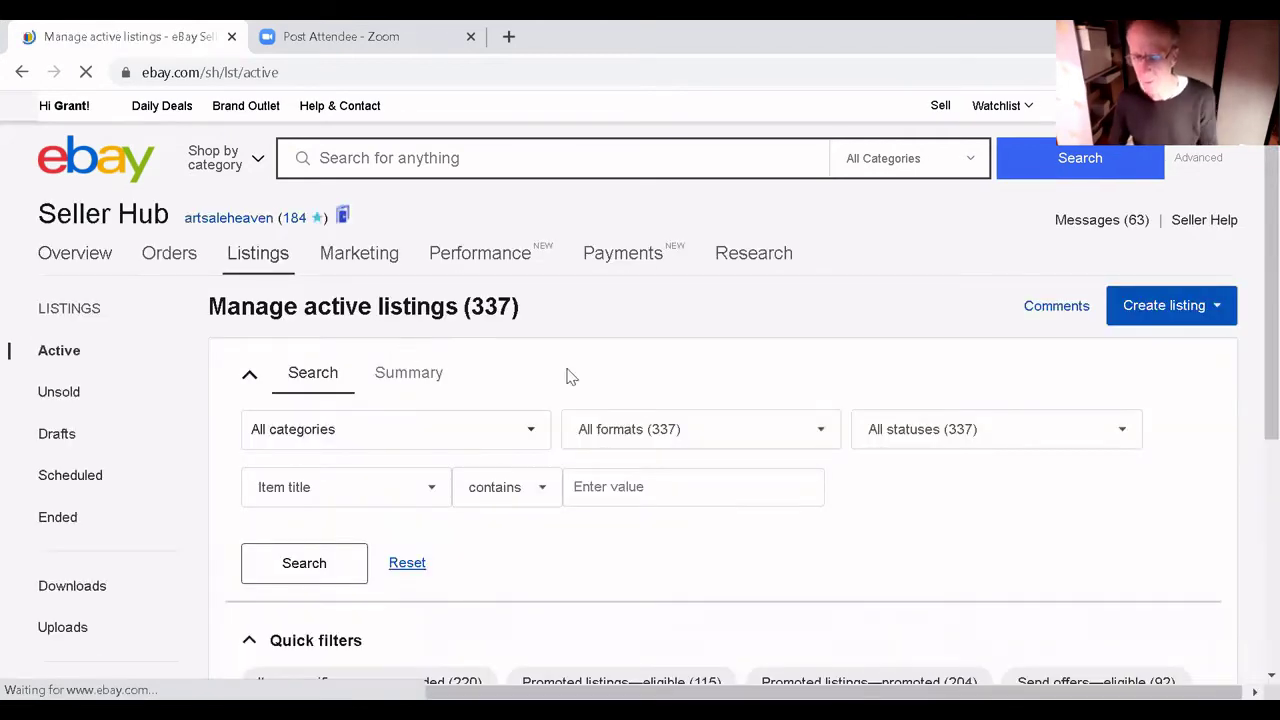
Search the active listings for item titles containing "pendant".
left_click(584, 492)
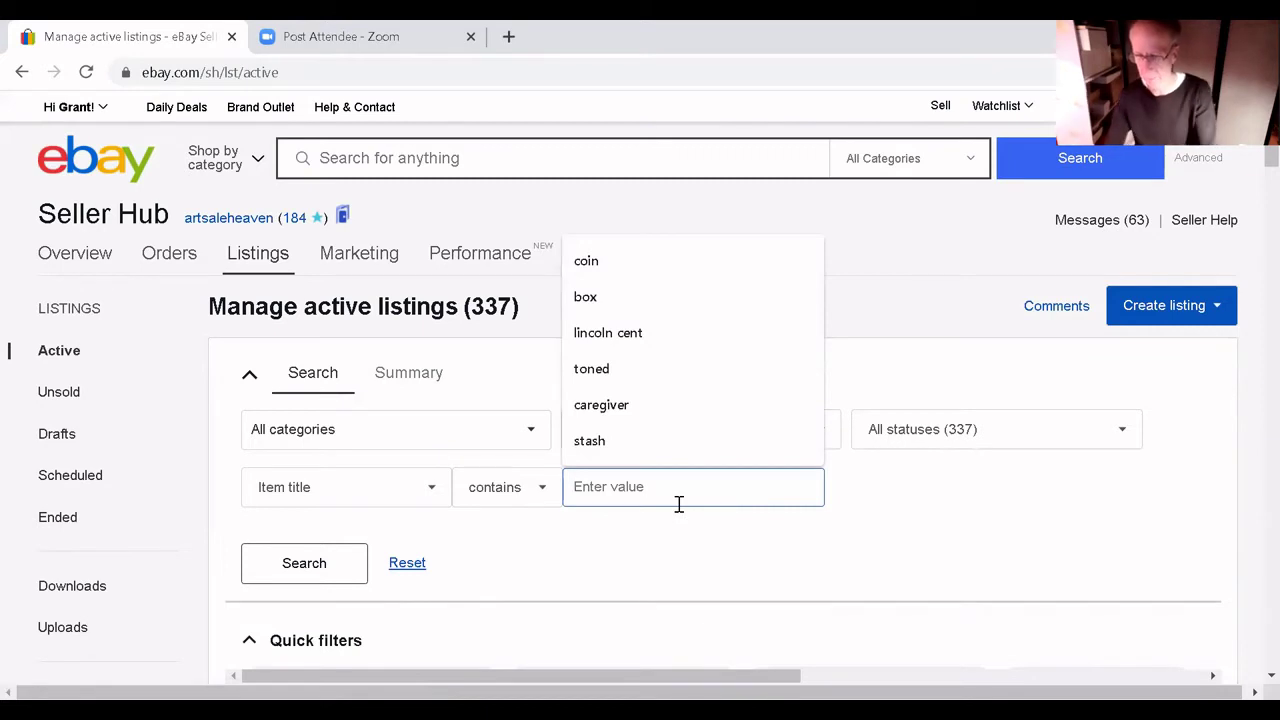
type("penda")
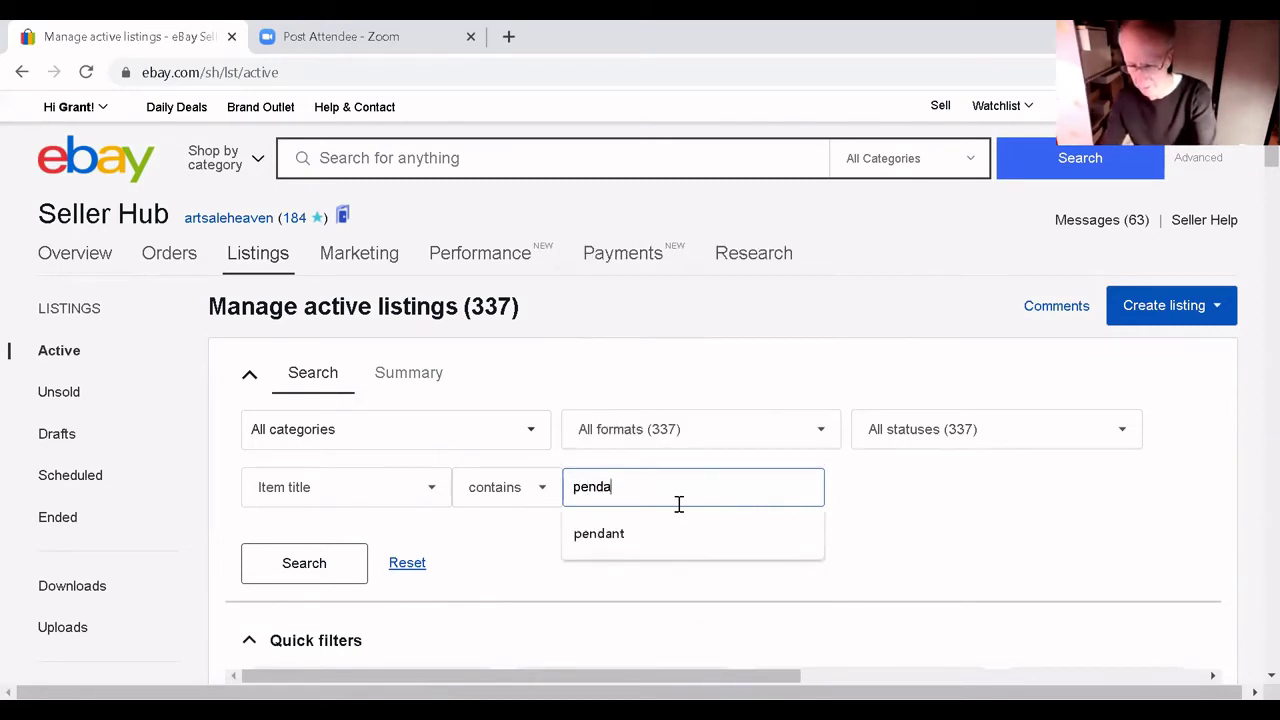
type("nt")
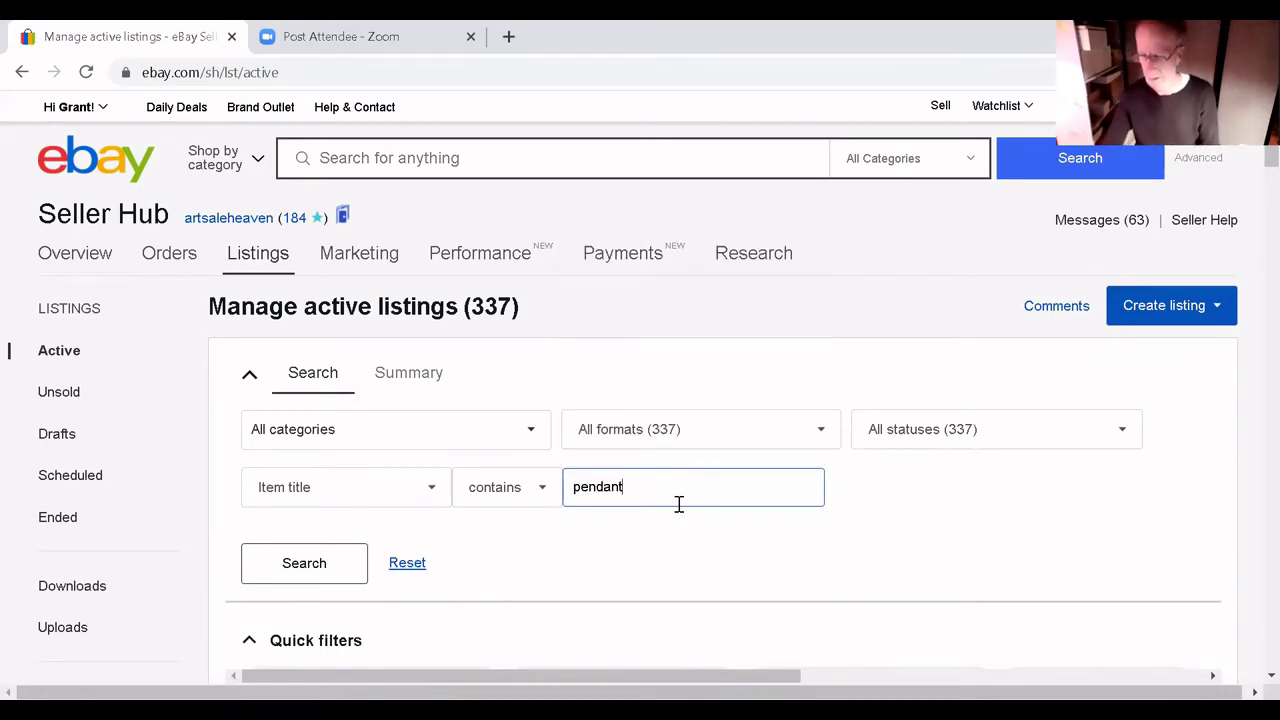
key("Return")
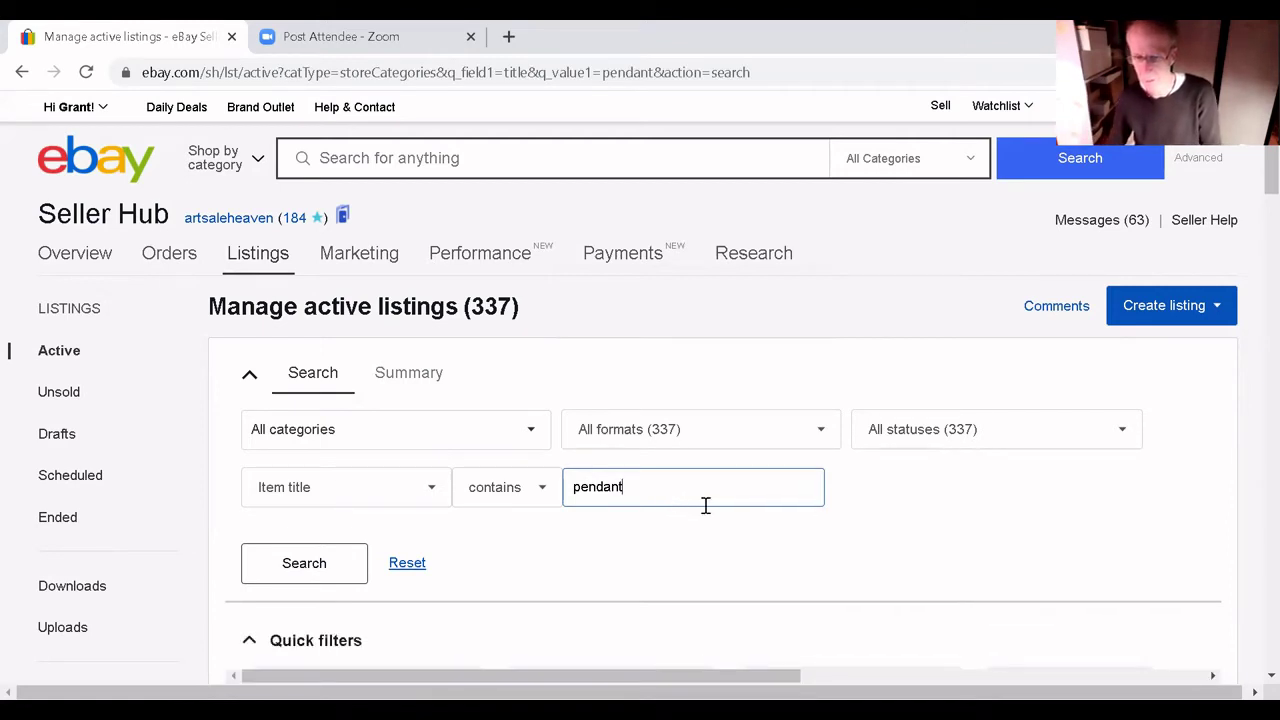
left_click(305, 564)
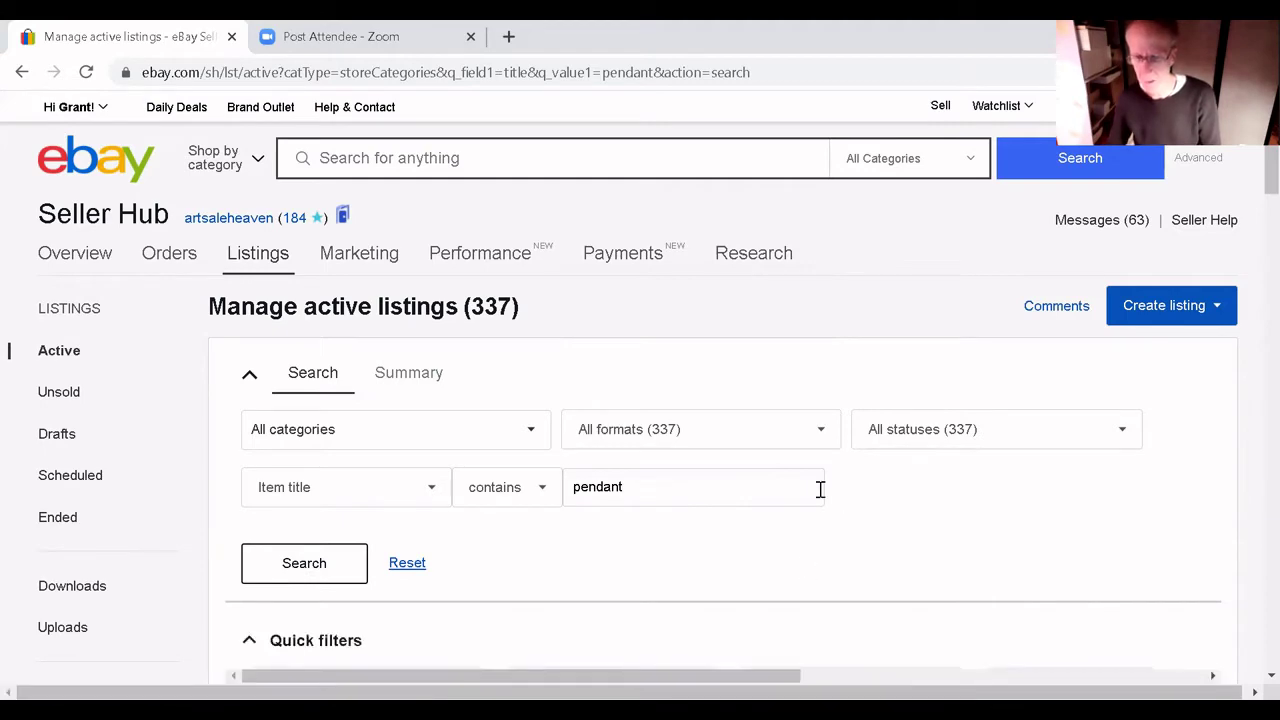
Open the Astrological Capricorn Pisces Copper Embossed Pendant listing and start revising it.
scroll(820, 489, "down", 8)
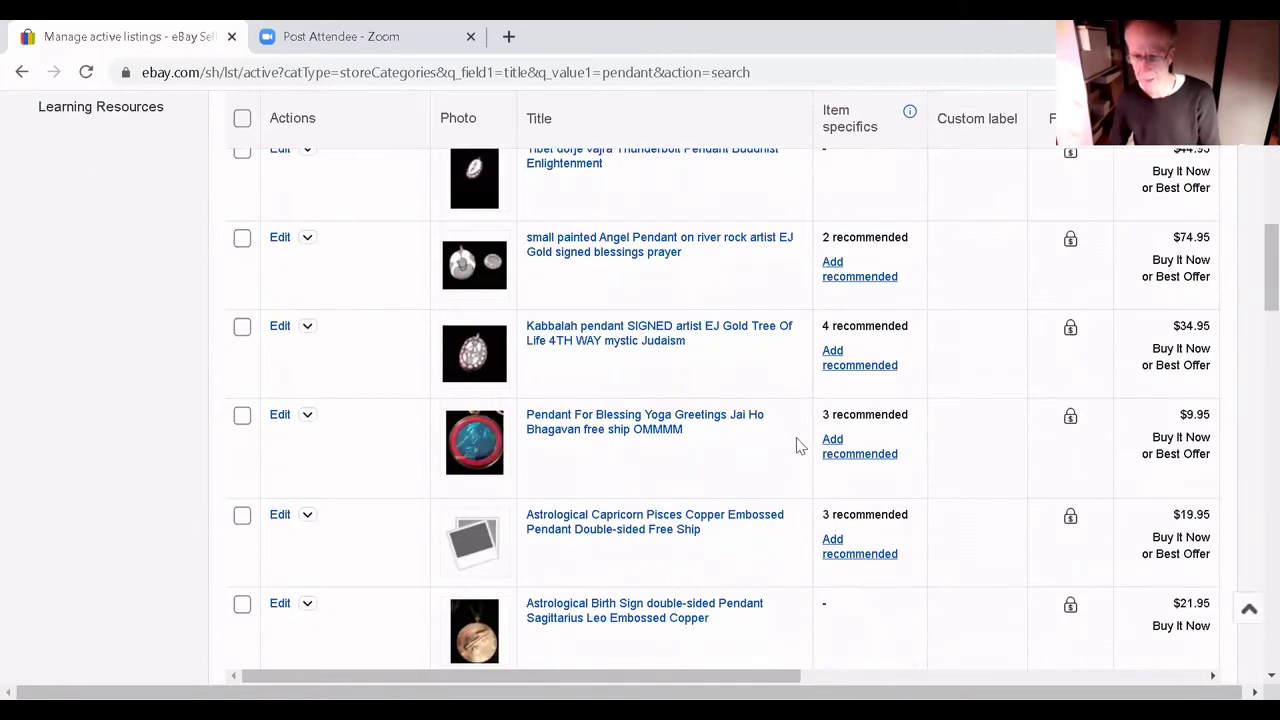
scroll(776, 458, "down", 1)
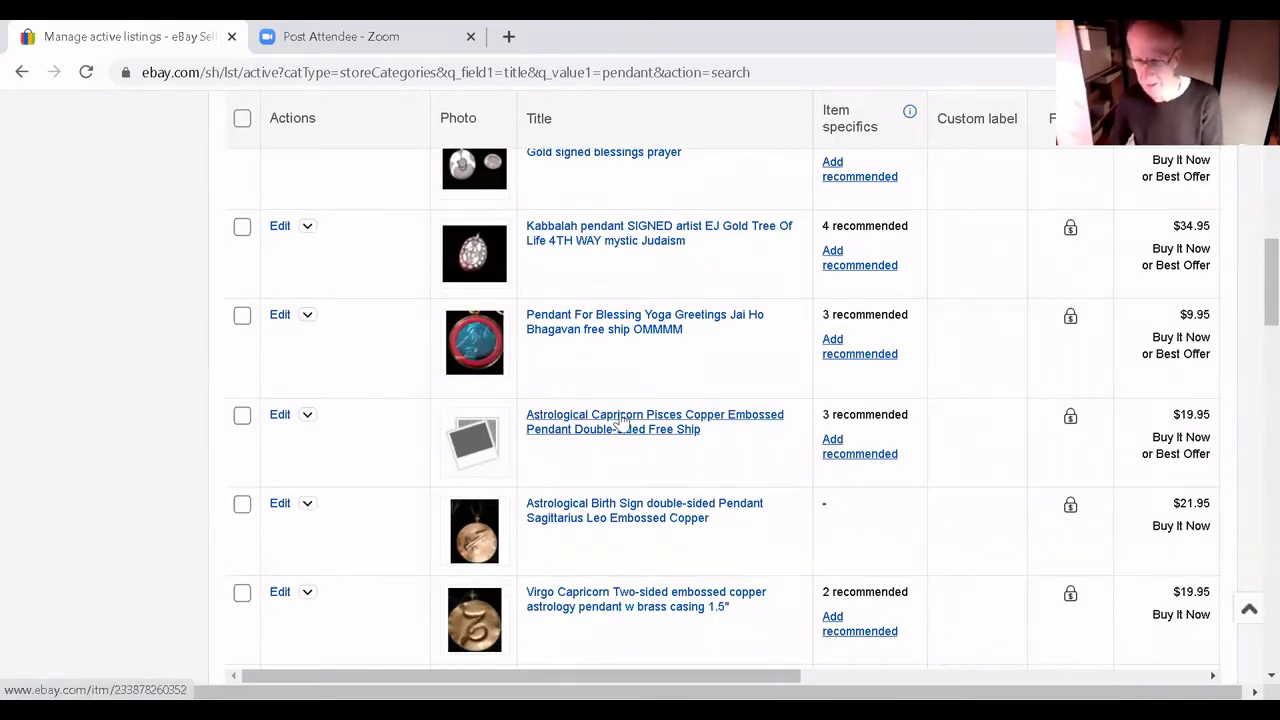
left_click(620, 424)
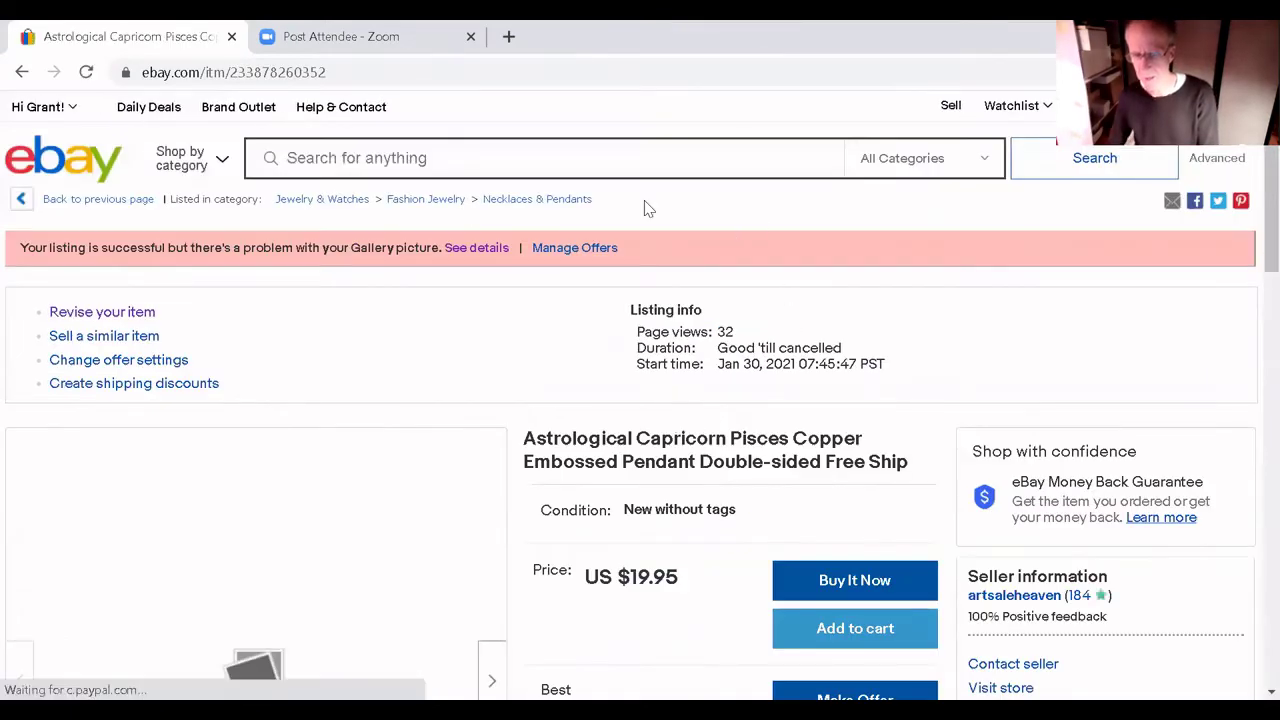
left_click(133, 318)
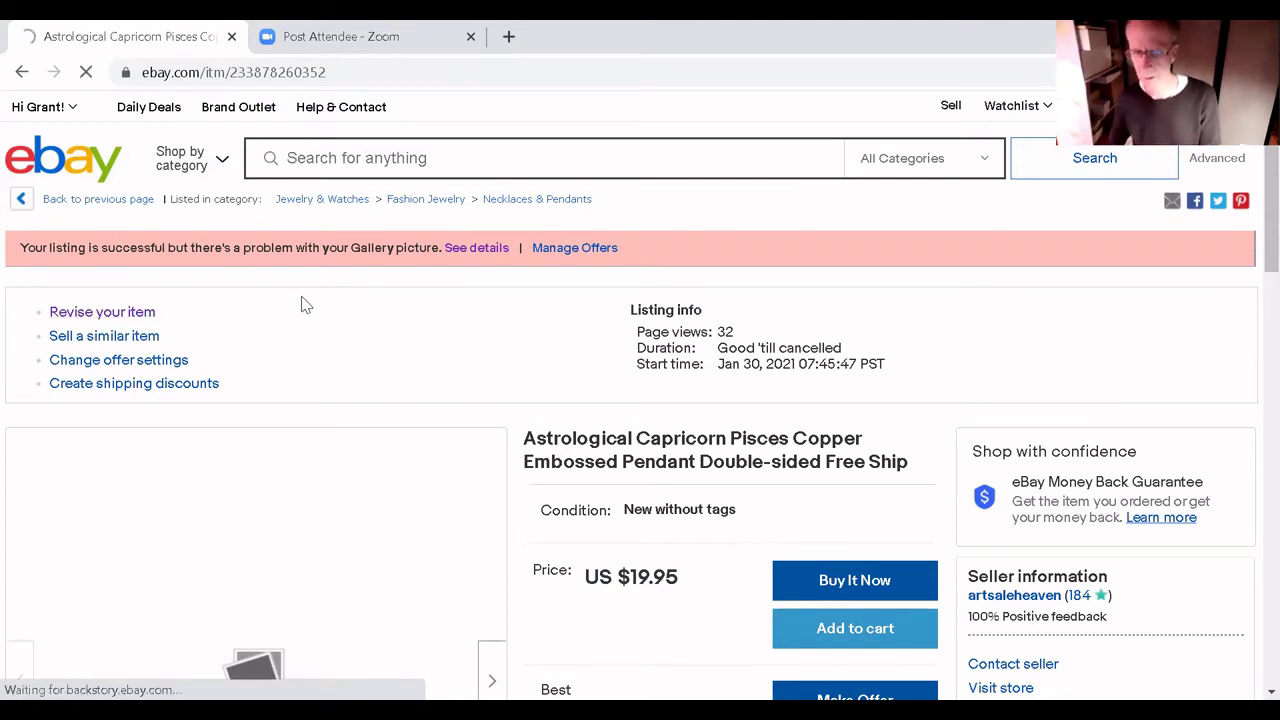
In the listing's international shipping details, set the other shipping options to "Calculated: Cost varies by buyer location".
scroll(740, 380, "down", 10)
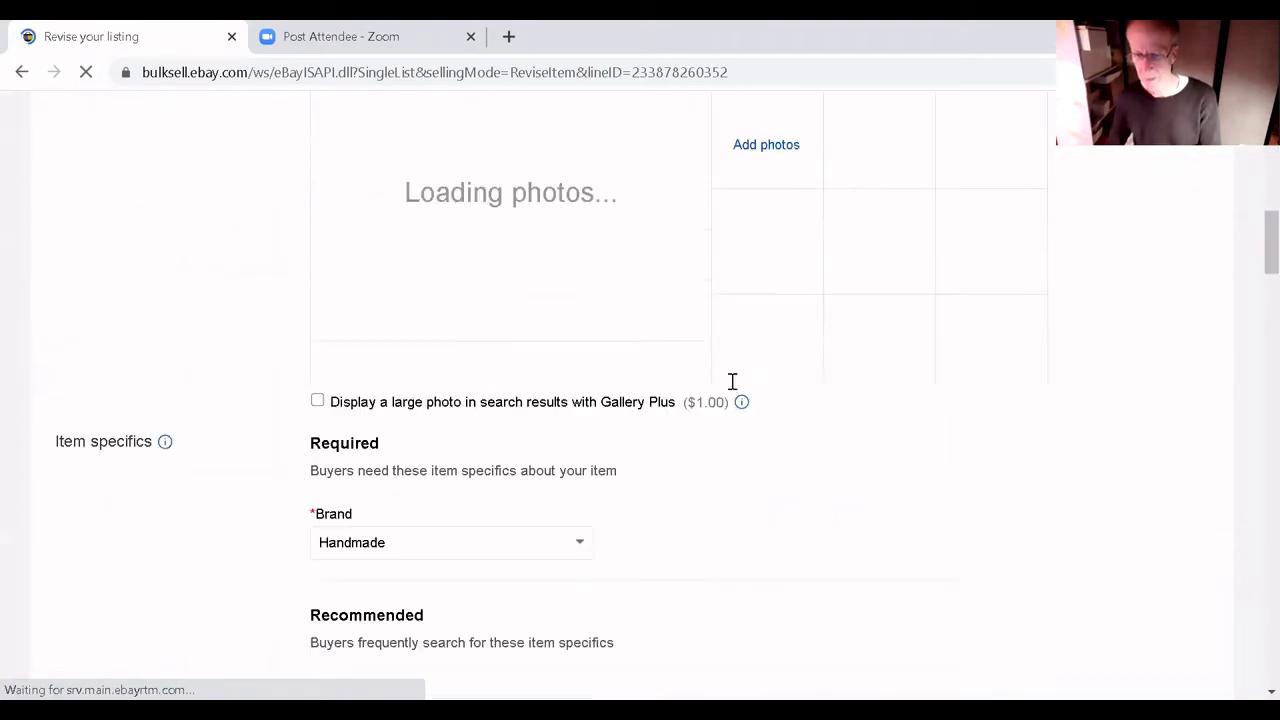
scroll(732, 385, "down", 3)
scroll(735, 395, "down", 5)
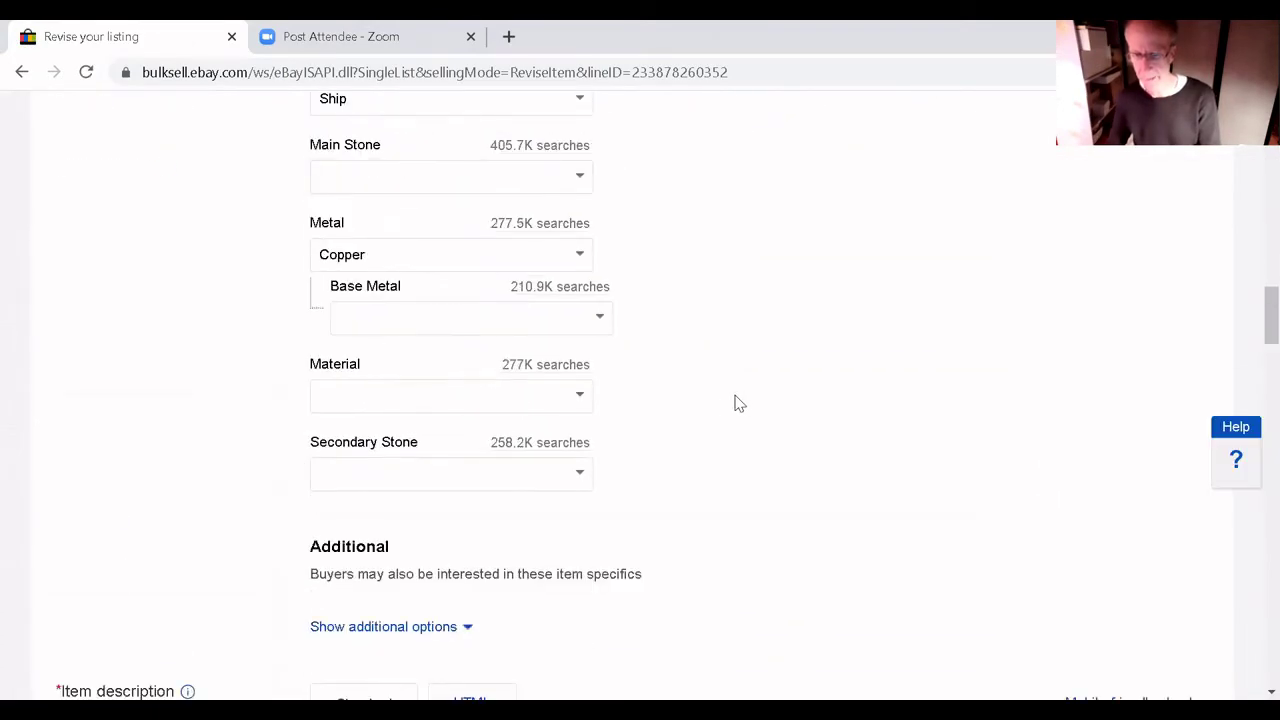
scroll(740, 400, "down", 4)
scroll(741, 398, "down", 10)
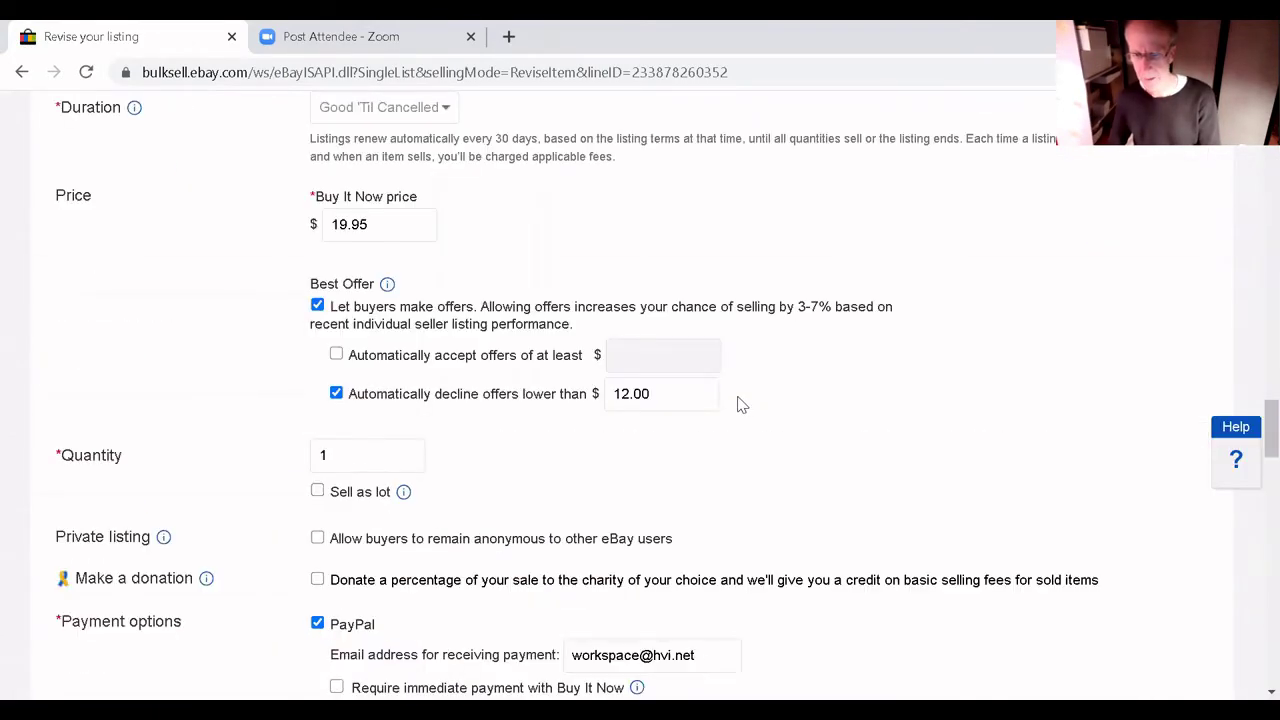
scroll(743, 377, "down", 3)
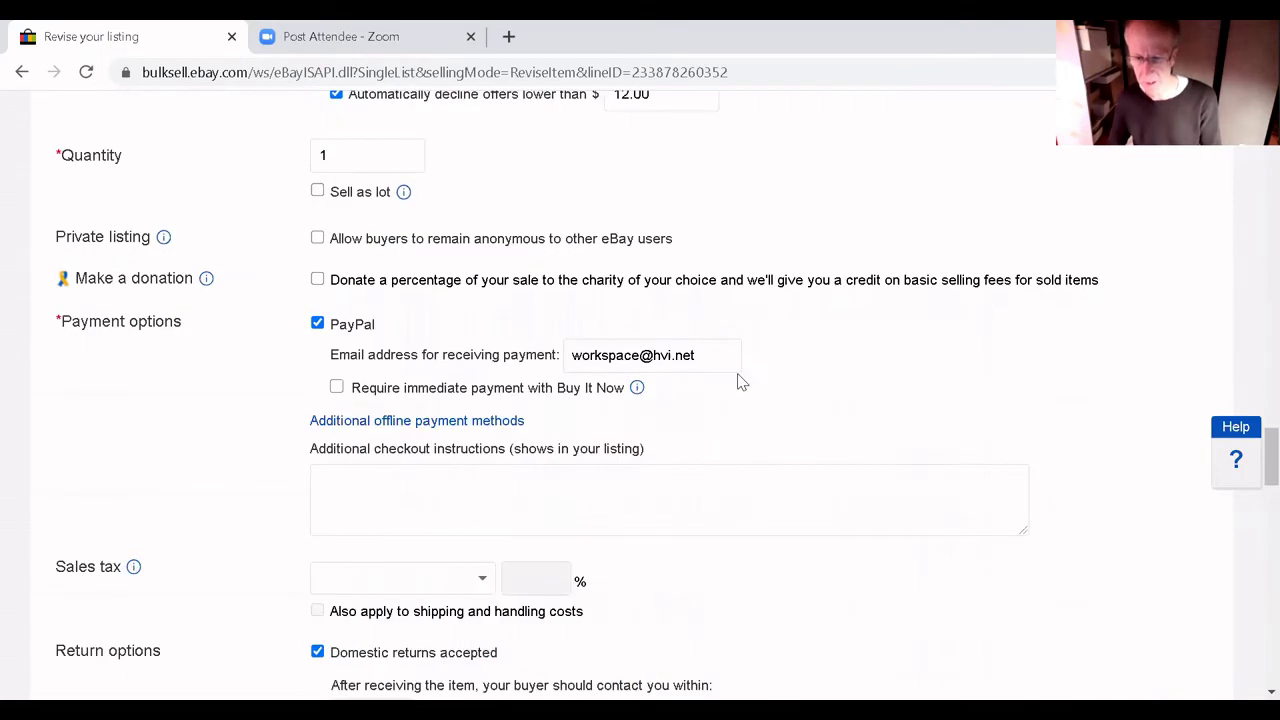
scroll(810, 348, "down", 7)
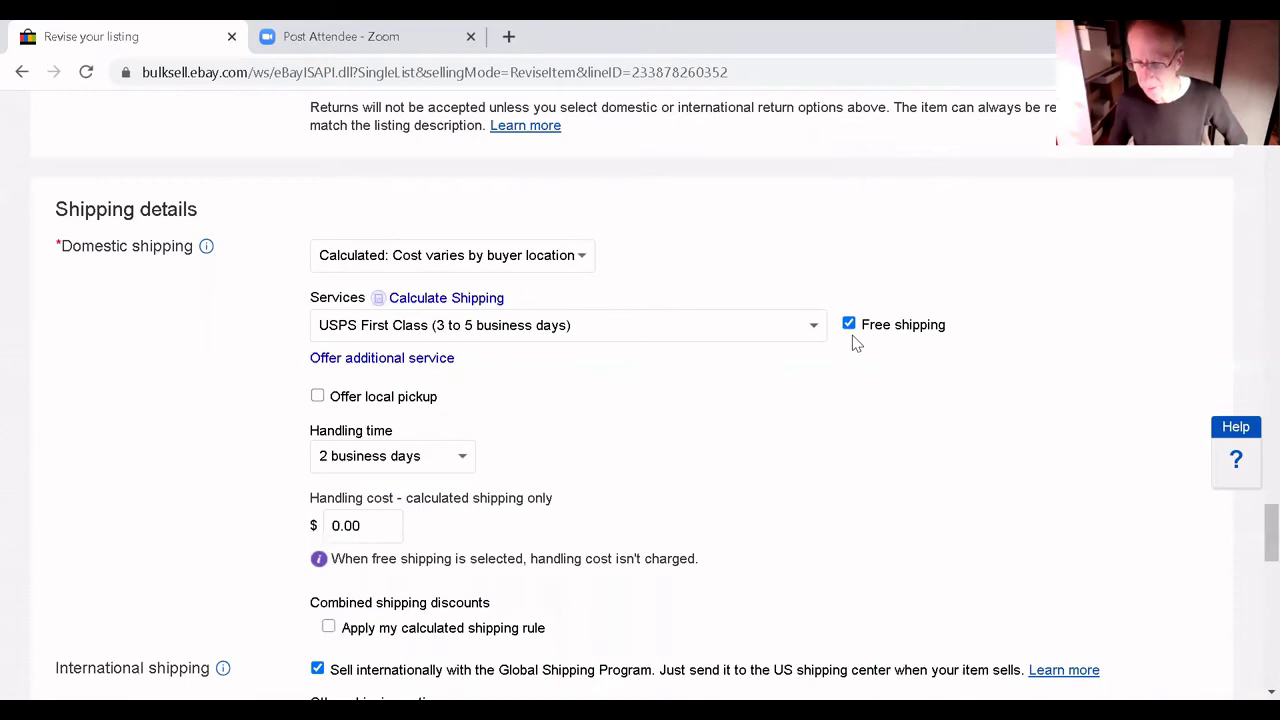
scroll(620, 415, "down", 2)
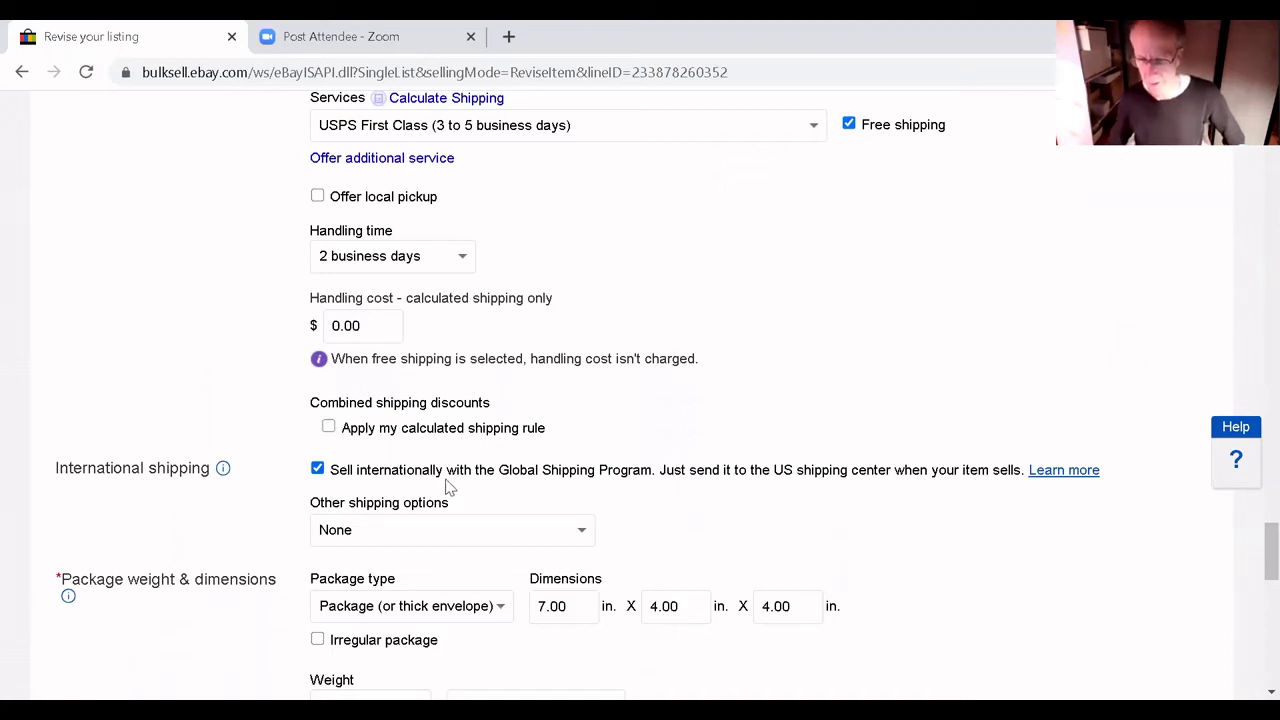
scroll(548, 492, "down", 1)
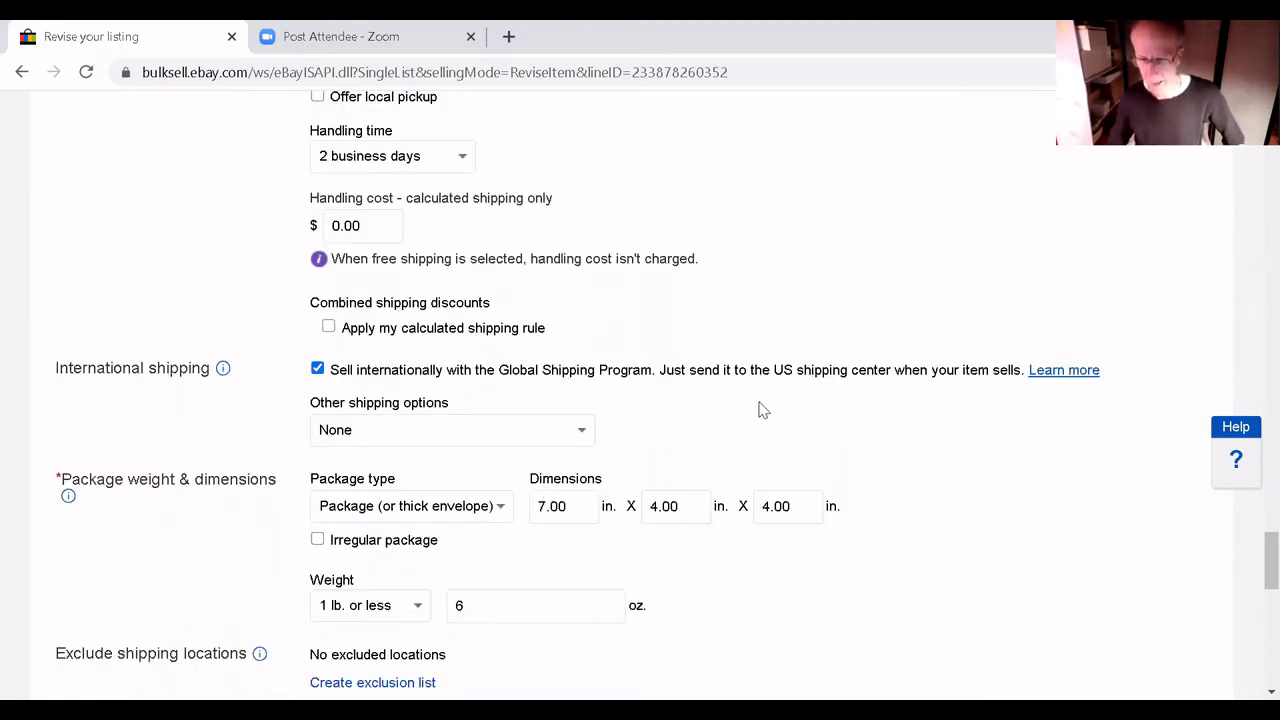
left_click(585, 433)
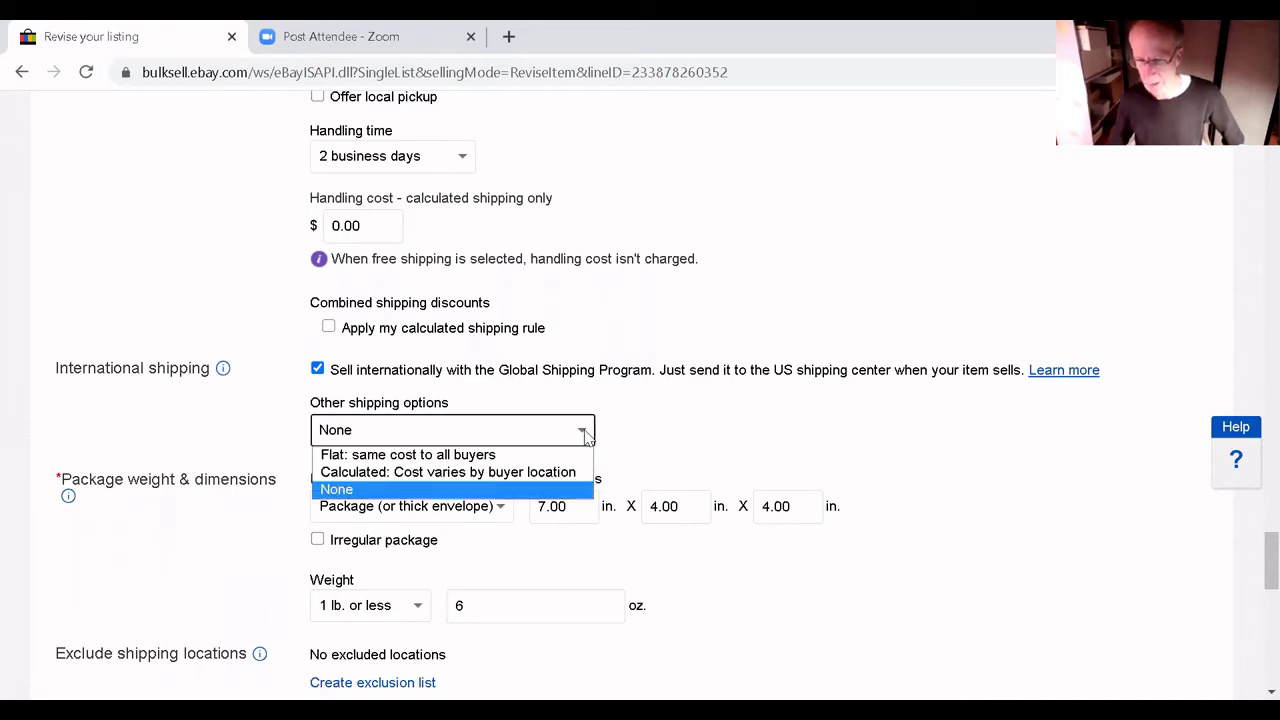
left_click(525, 472)
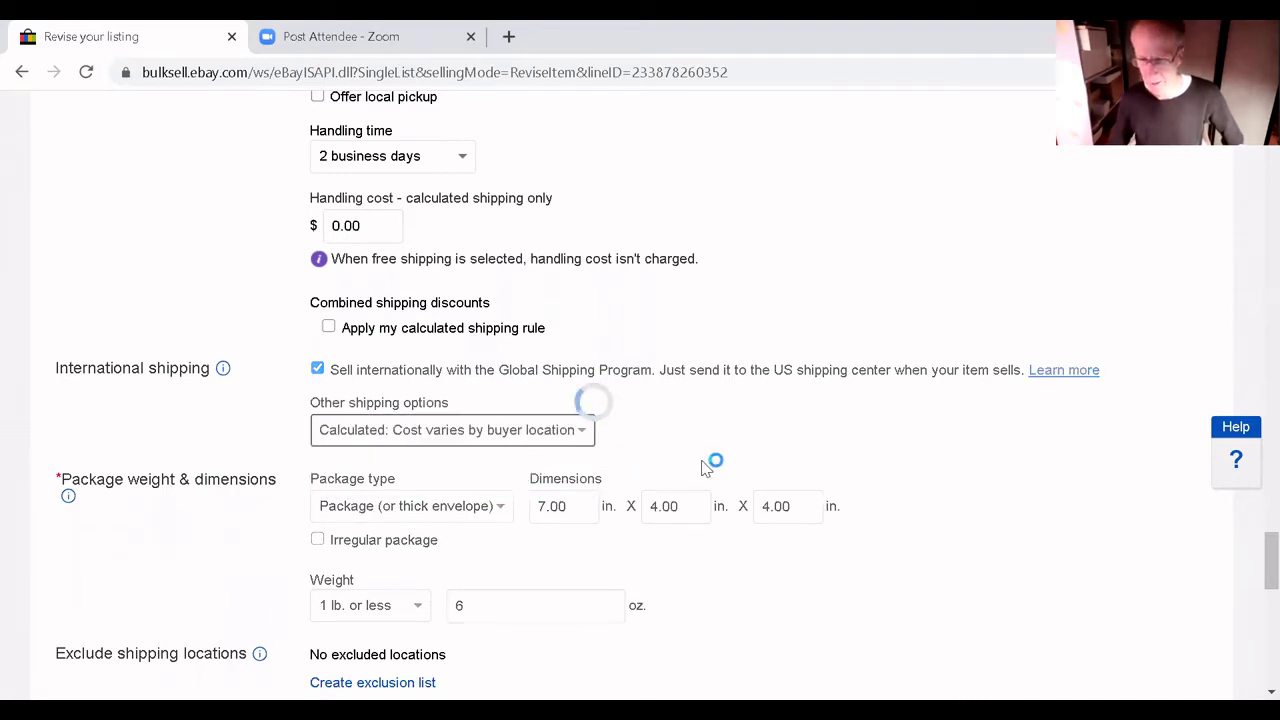
Add Australia as a custom international ship-to location, using the USPS Priority Mail International service.
scroll(775, 436, "down", 2)
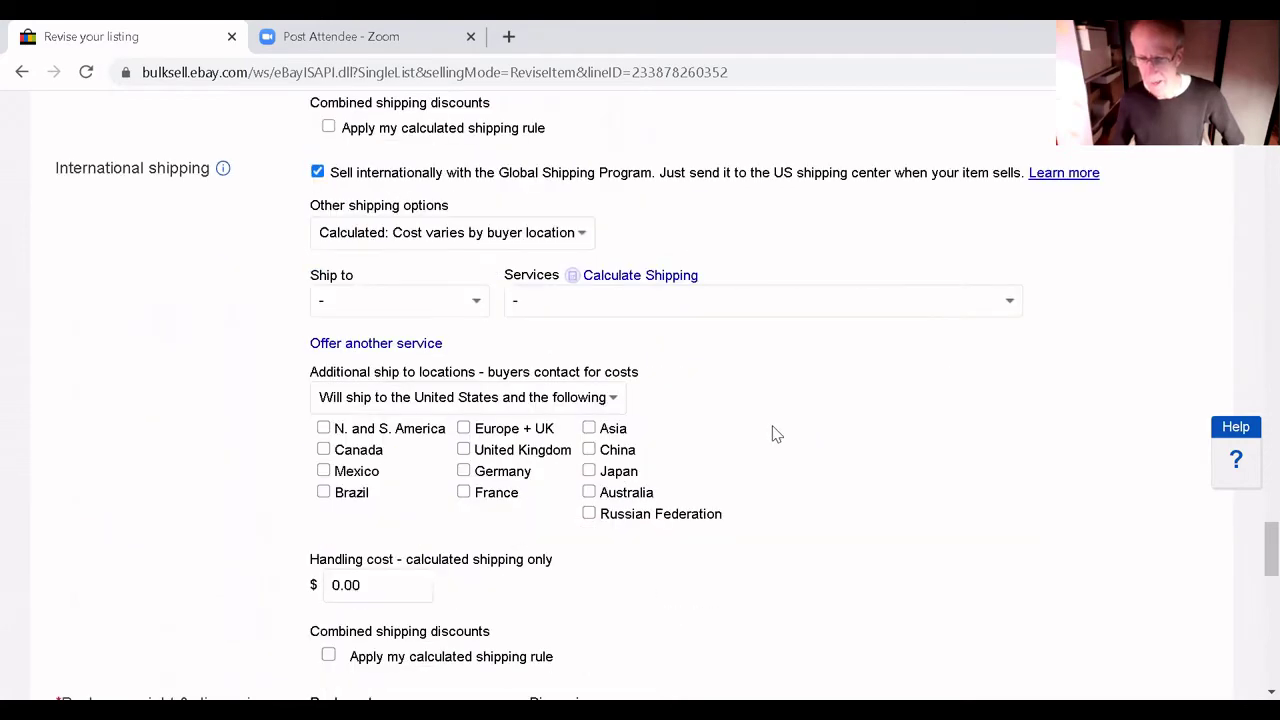
left_click(476, 305)
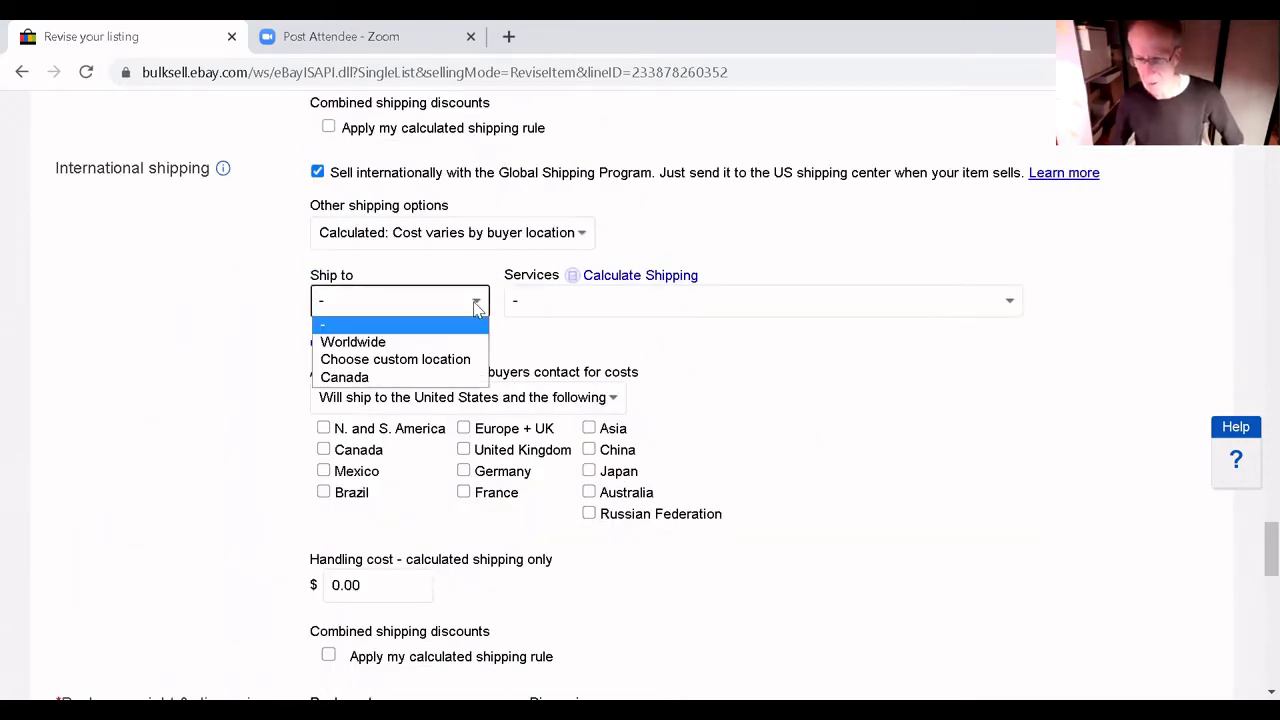
left_click(463, 360)
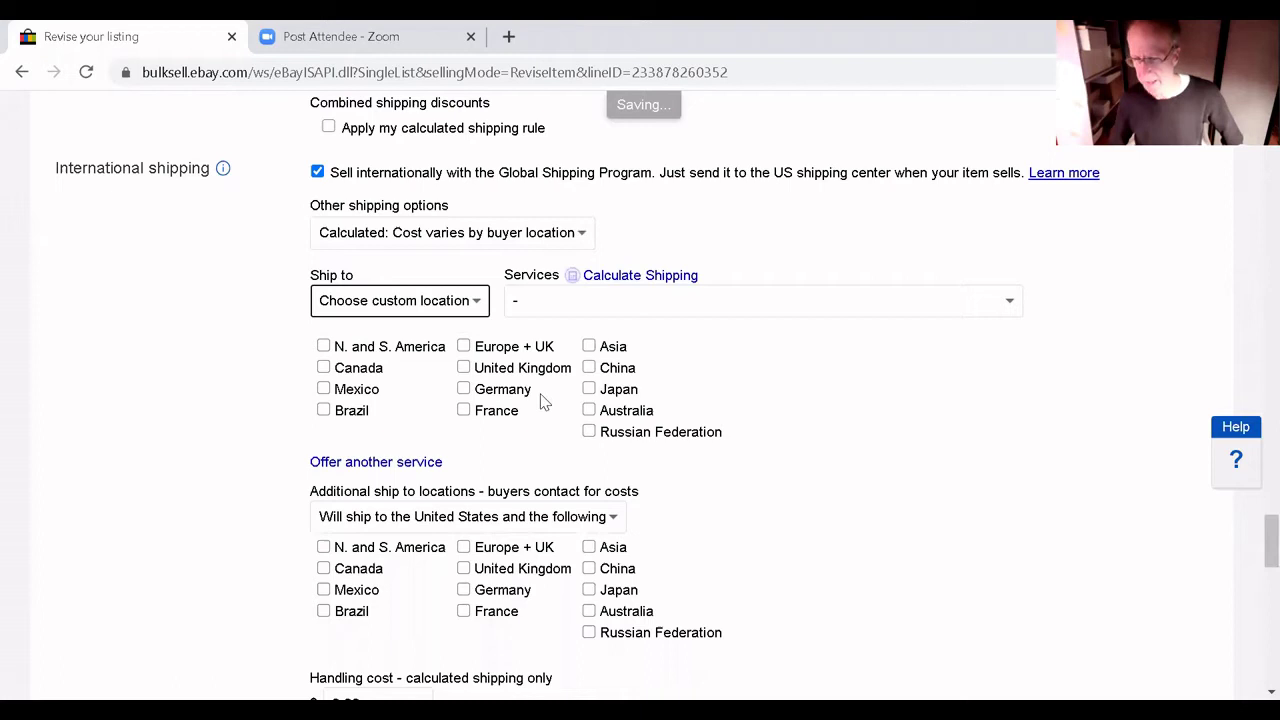
left_click(589, 410)
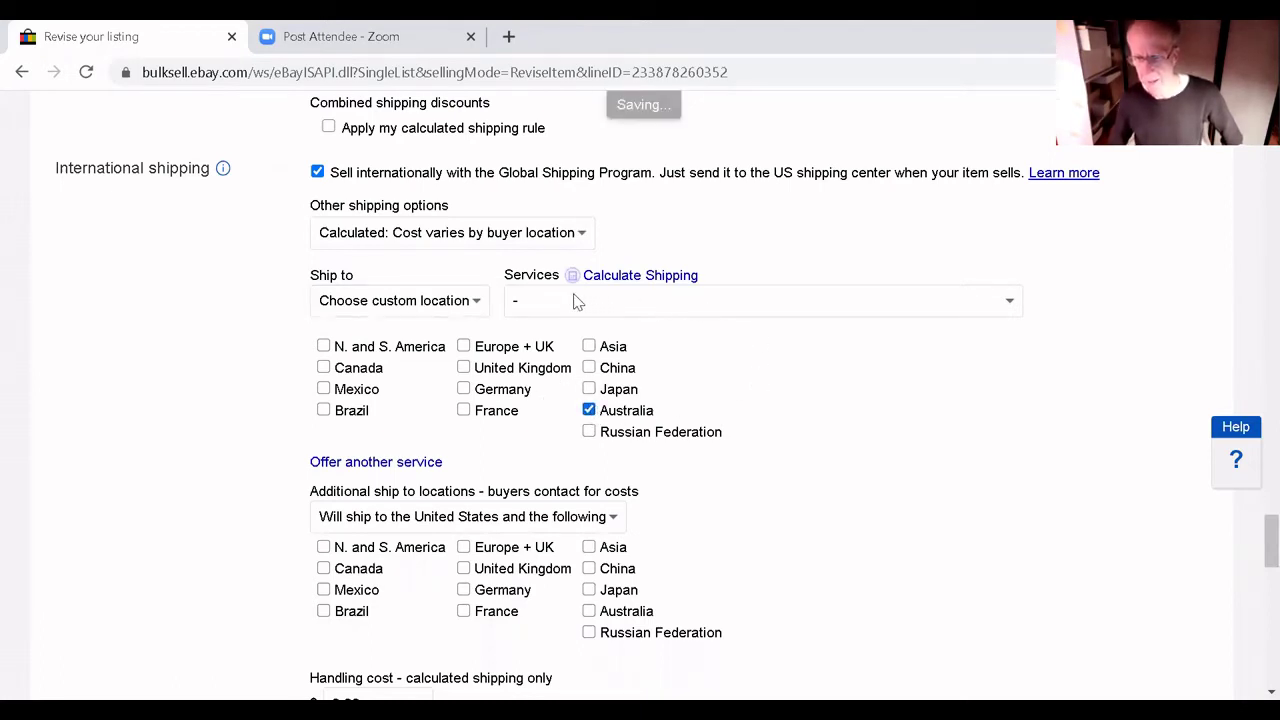
left_click(1009, 302)
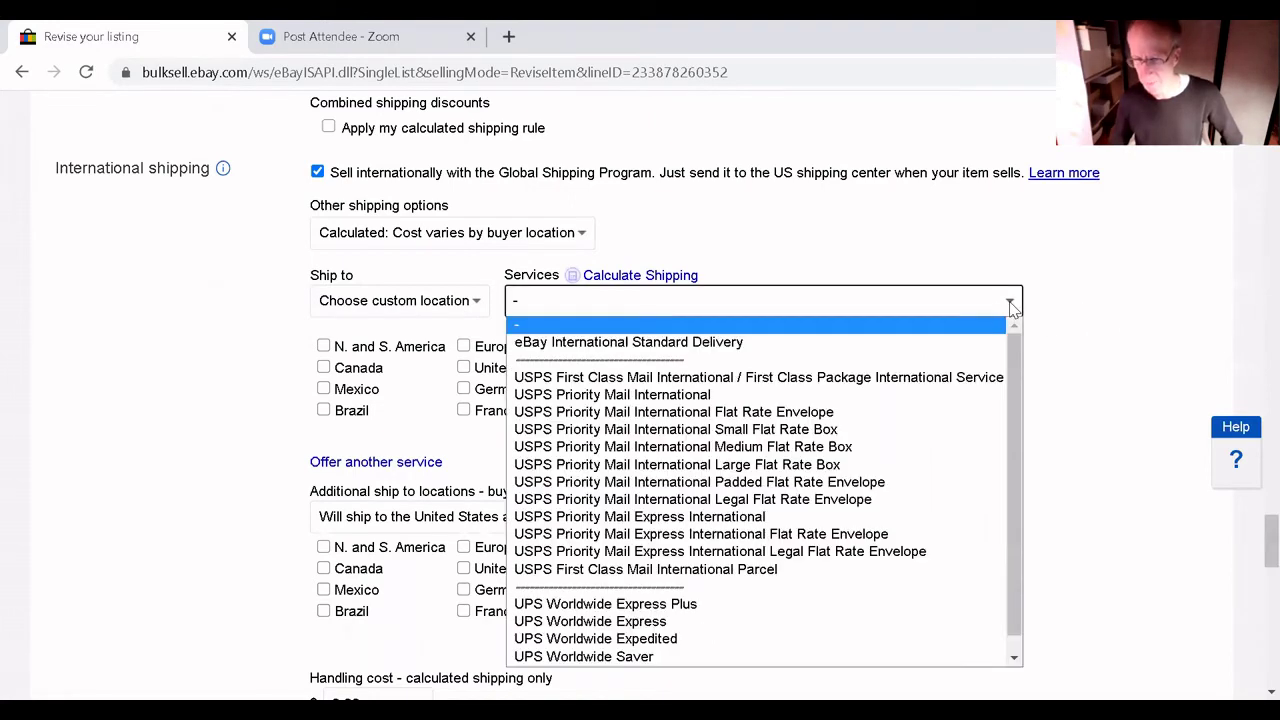
left_click(813, 397)
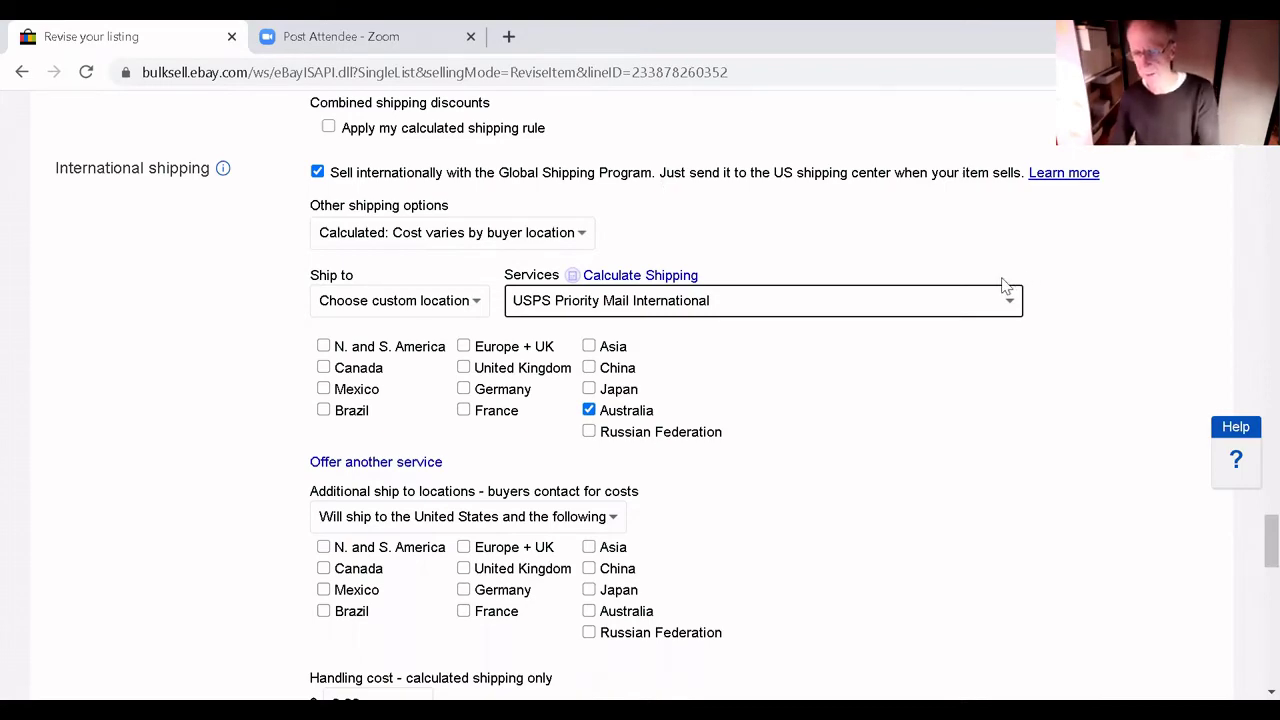
Review the remaining shipping details and submit the updated pendant listing.
scroll(1005, 285, "up", 3)
scroll(932, 262, "up", 1)
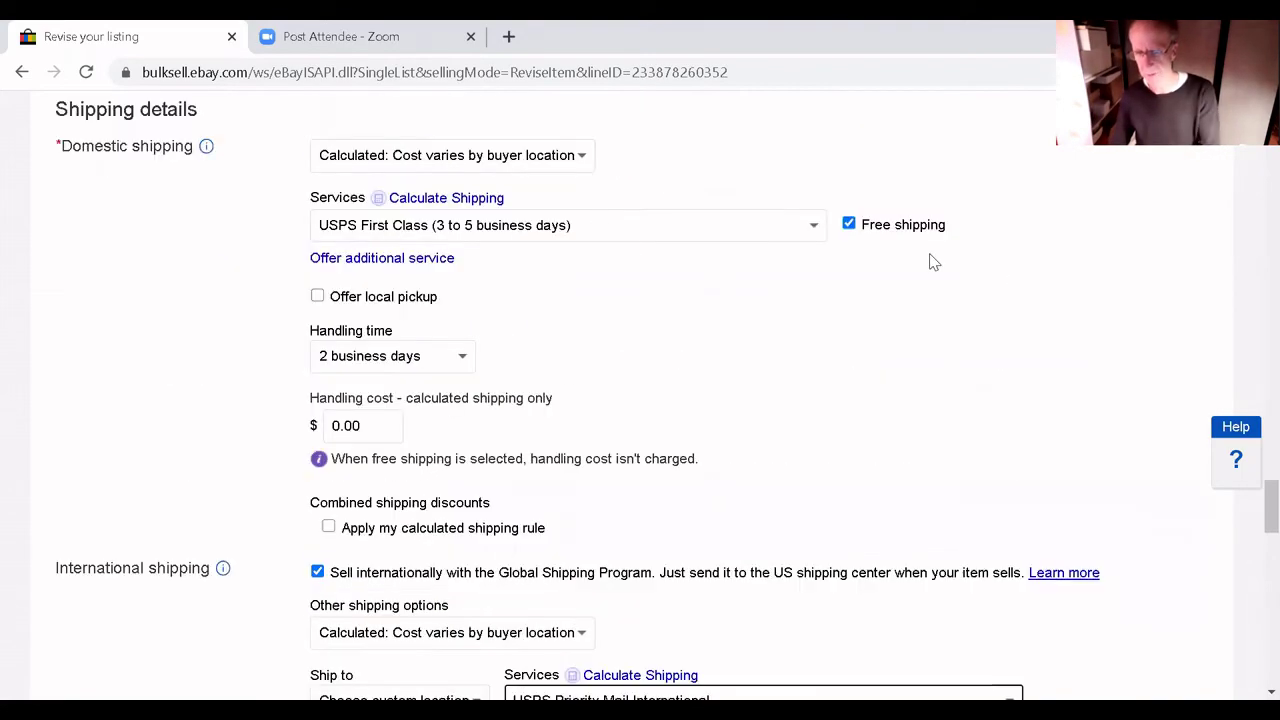
scroll(932, 262, "down", 8)
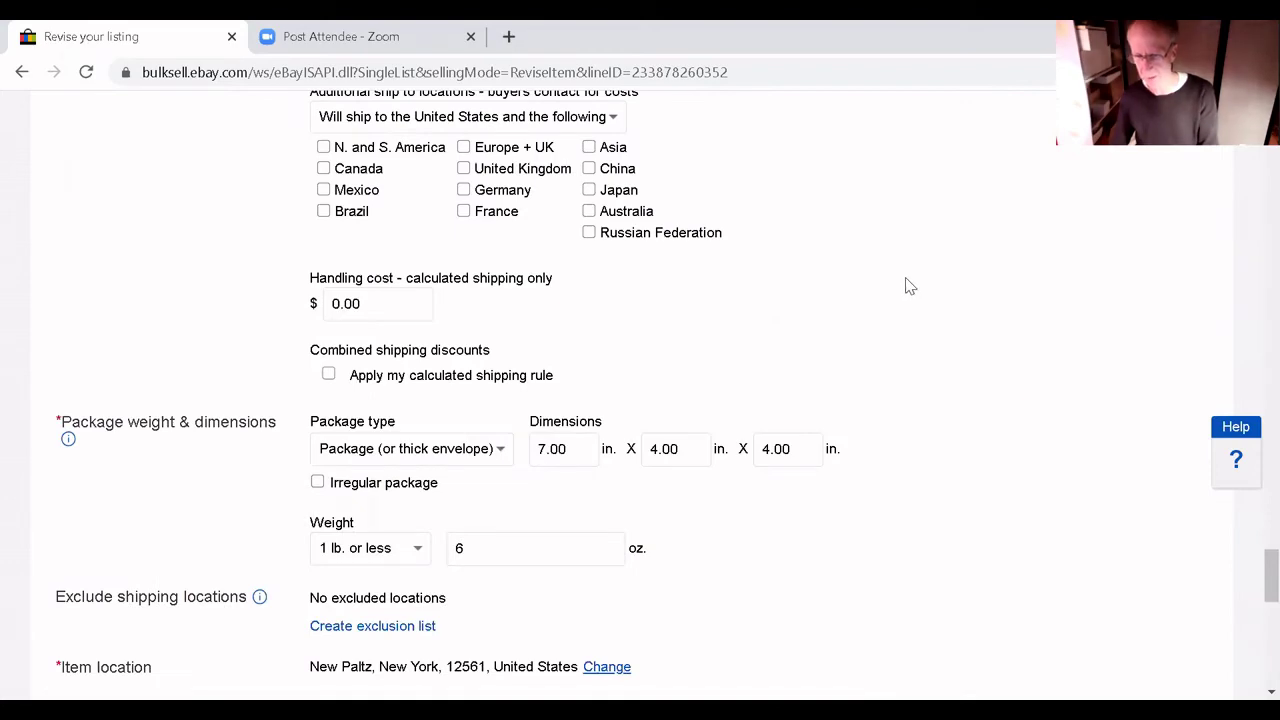
scroll(909, 287, "down", 9)
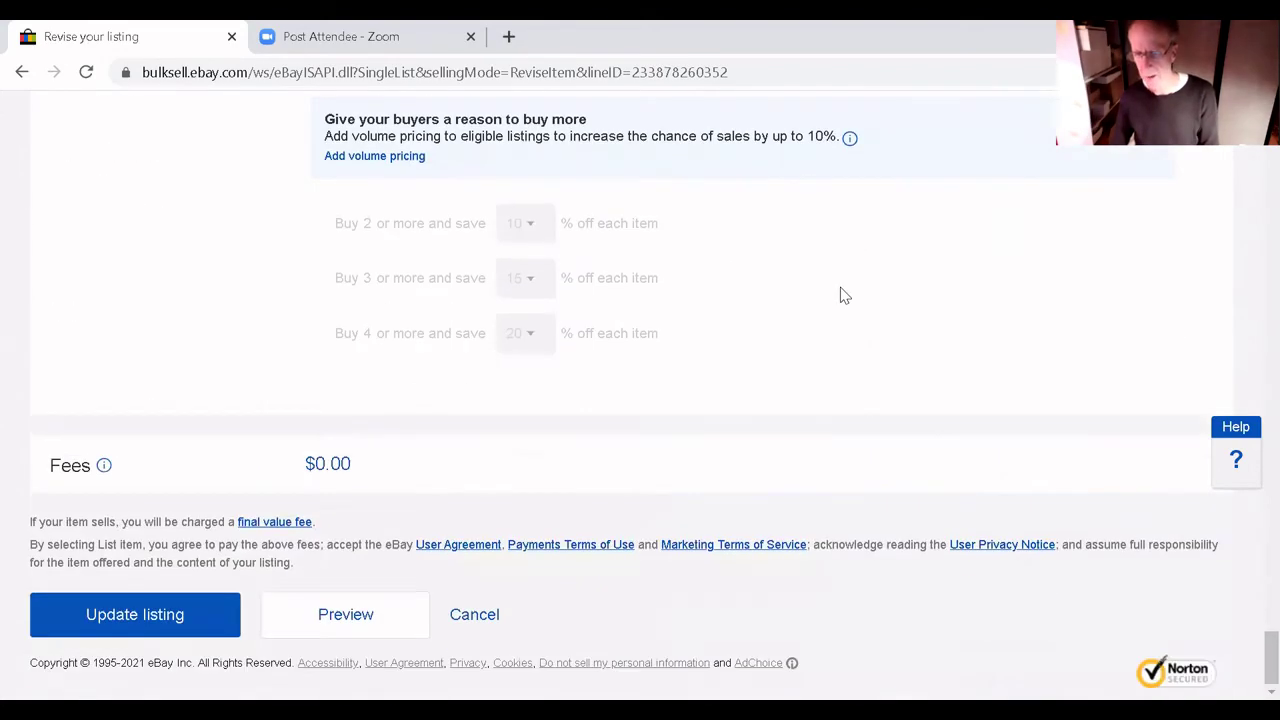
left_click(145, 625)
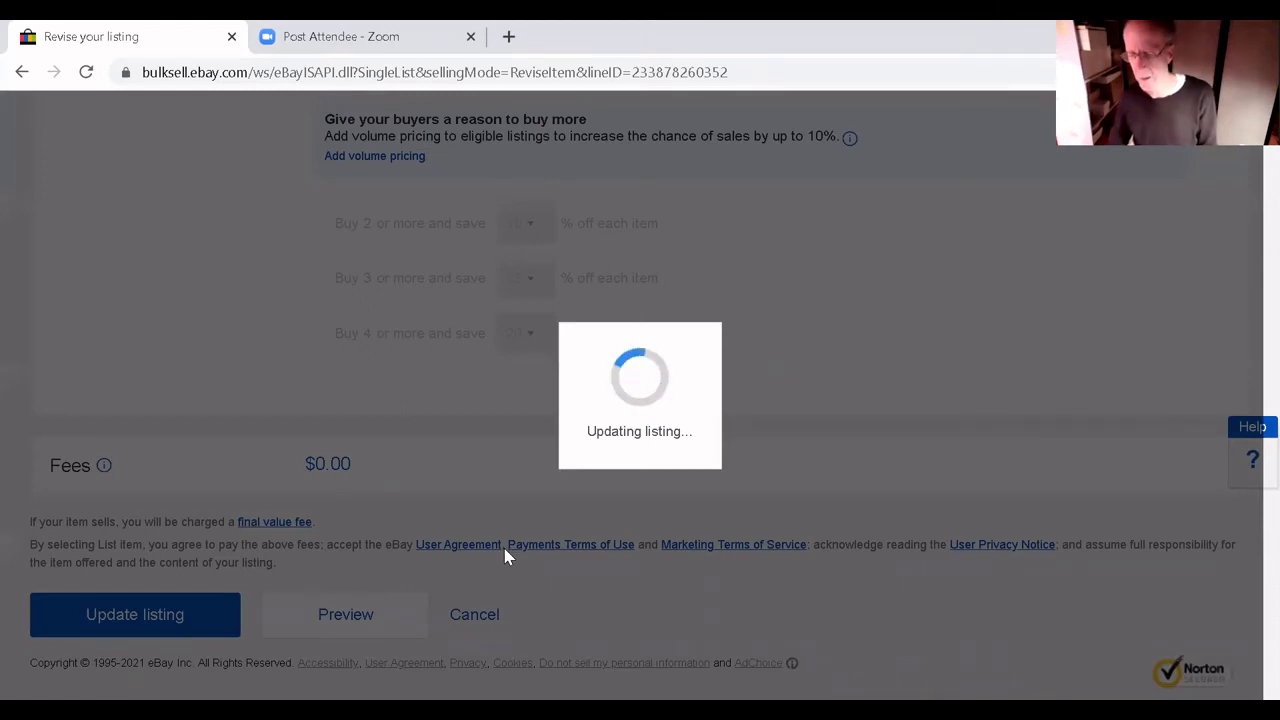